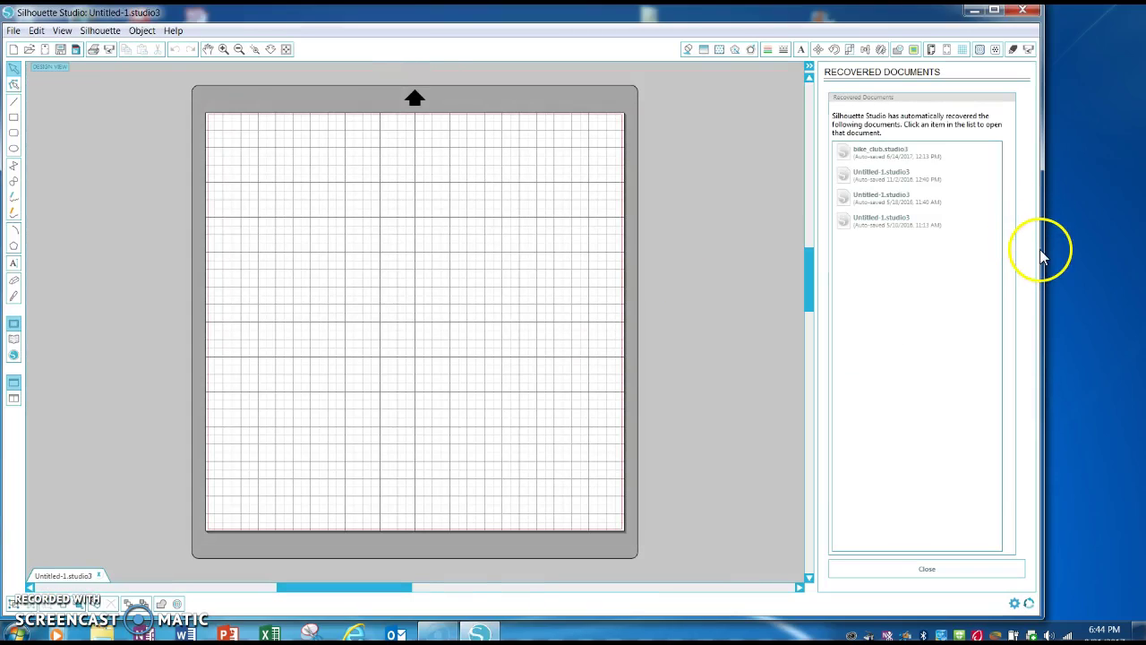
Widen the program window and open the design page settings.
drag(1039, 248, 1135, 237)
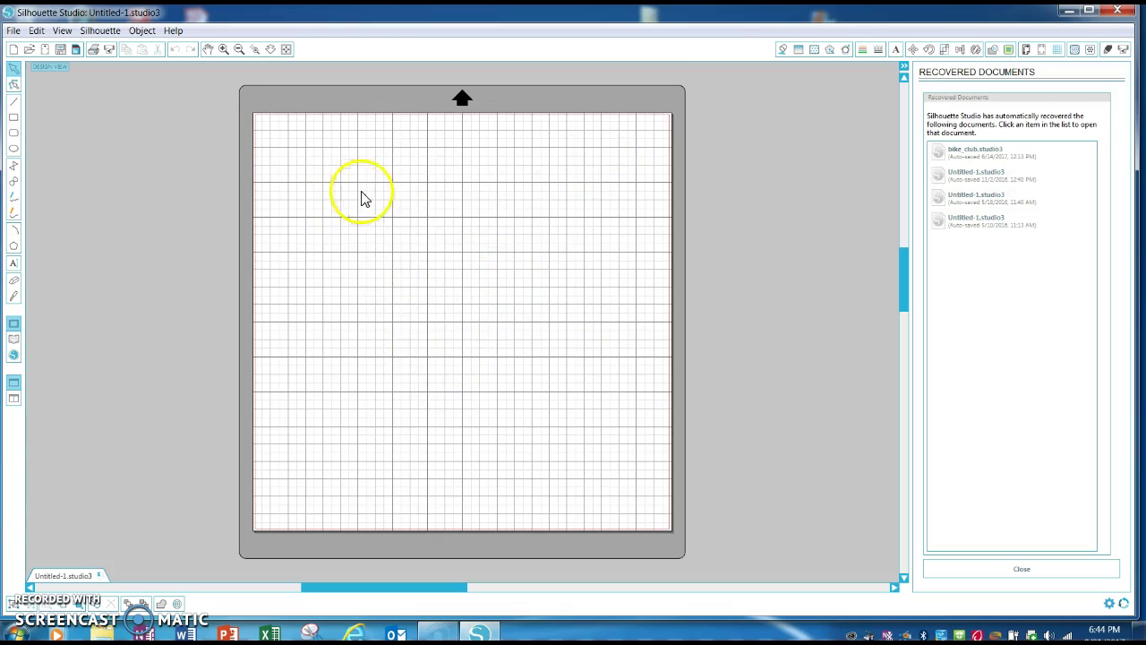
click(513, 247)
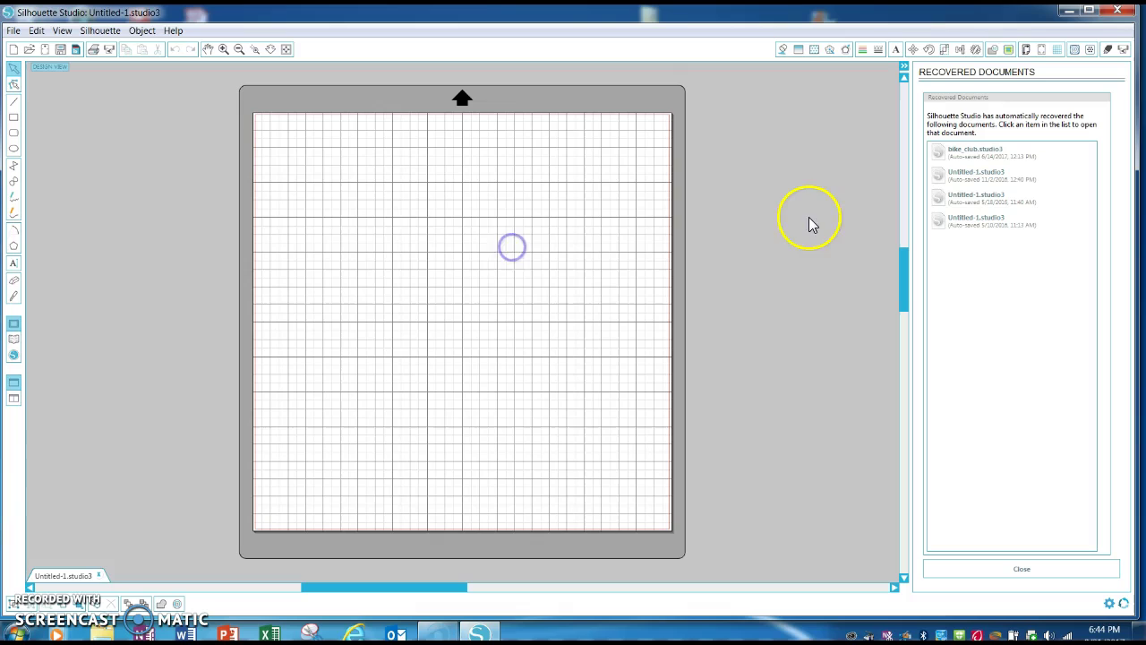
click(1028, 54)
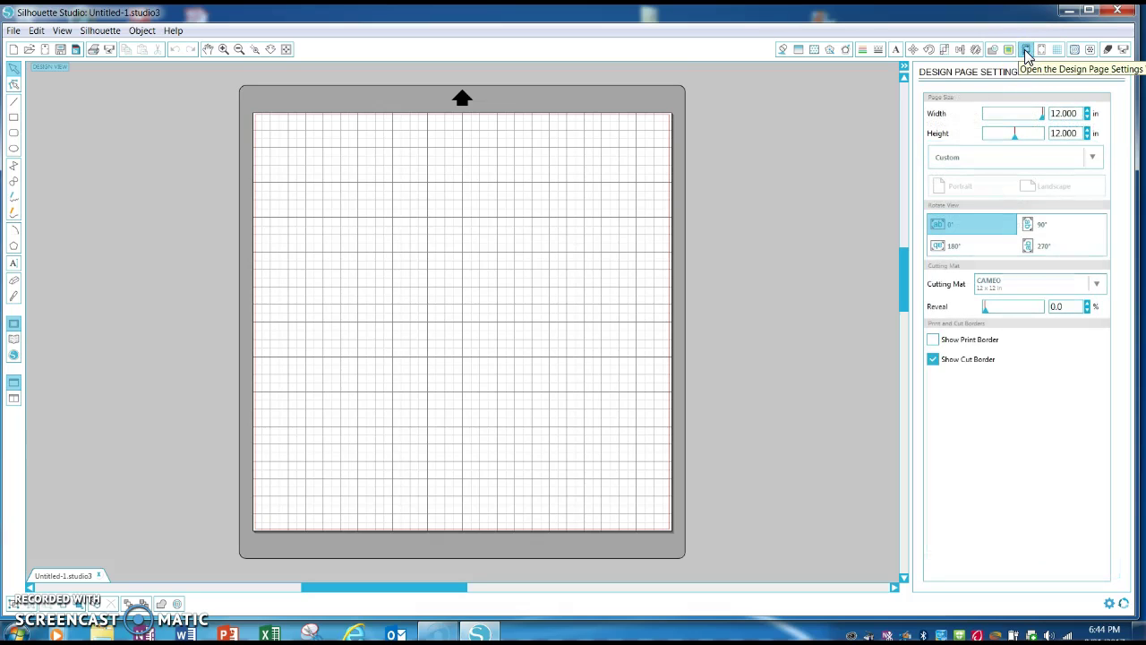
click(955, 102)
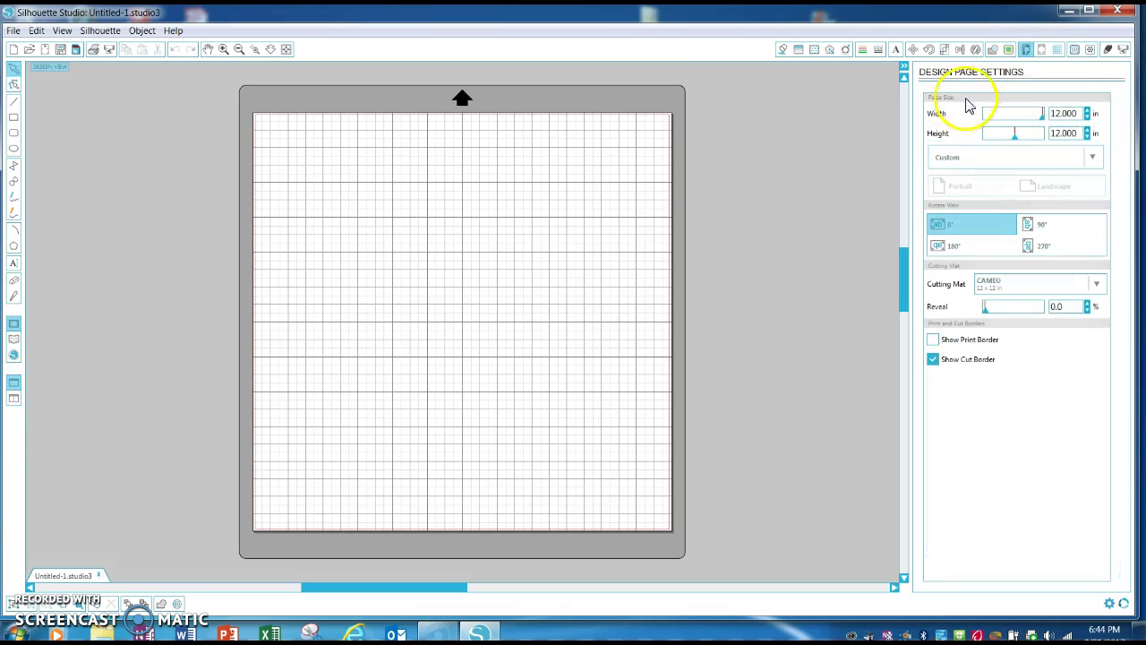
click(1065, 124)
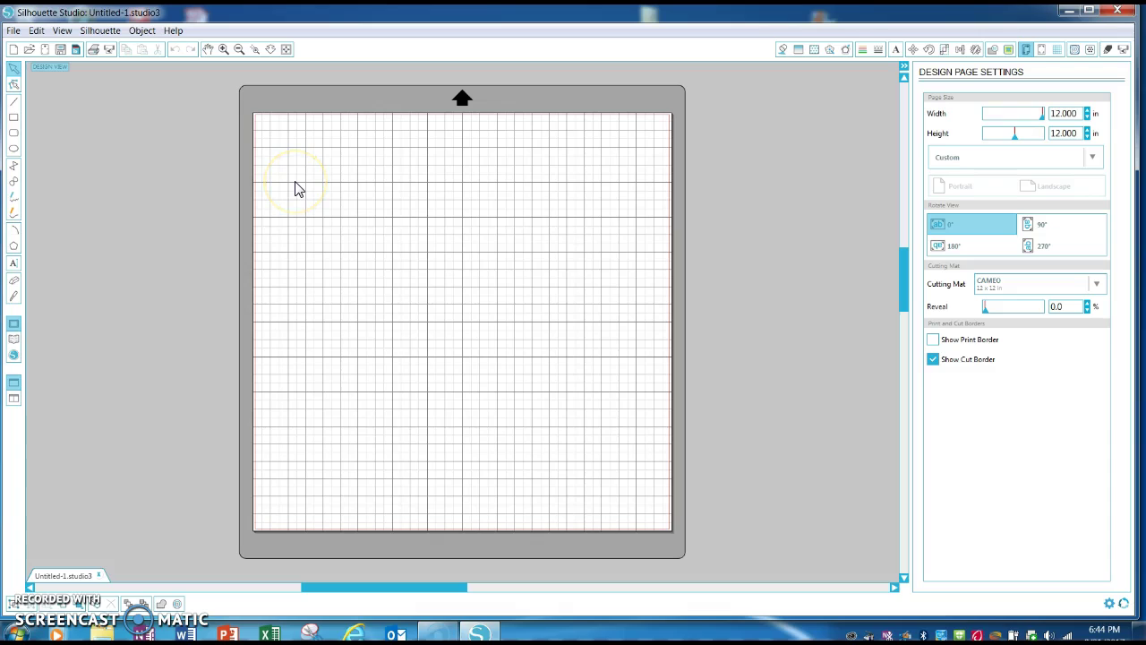
Add the text "Whatcom" near the upper-left corner of the design page.
click(14, 264)
click(298, 170)
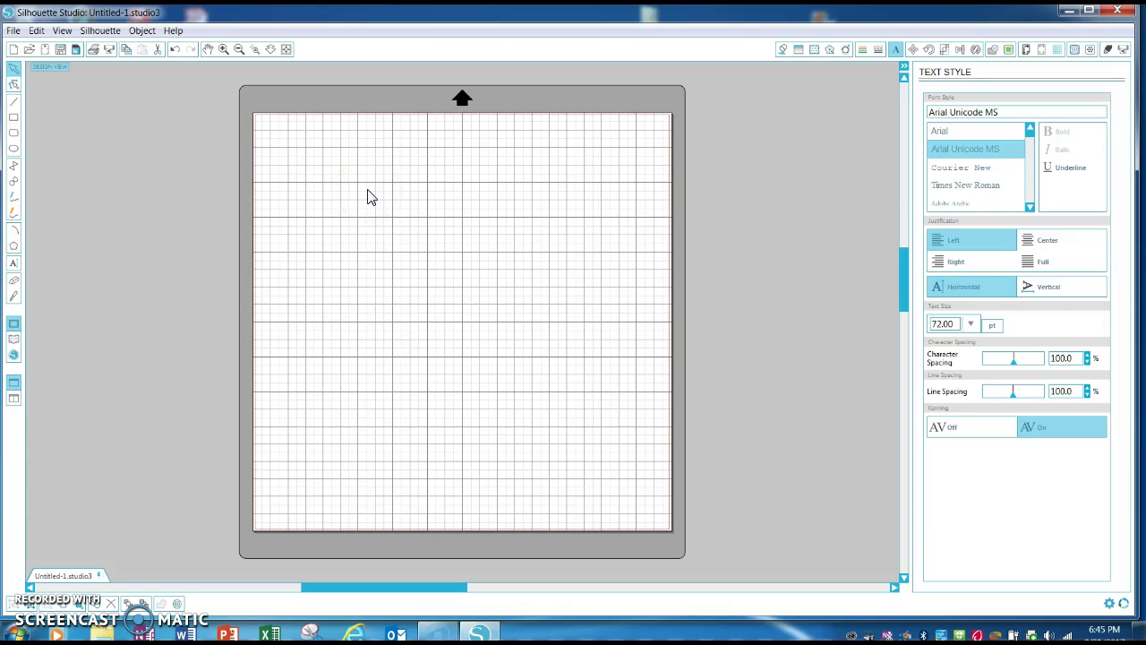
text(Whatcom)
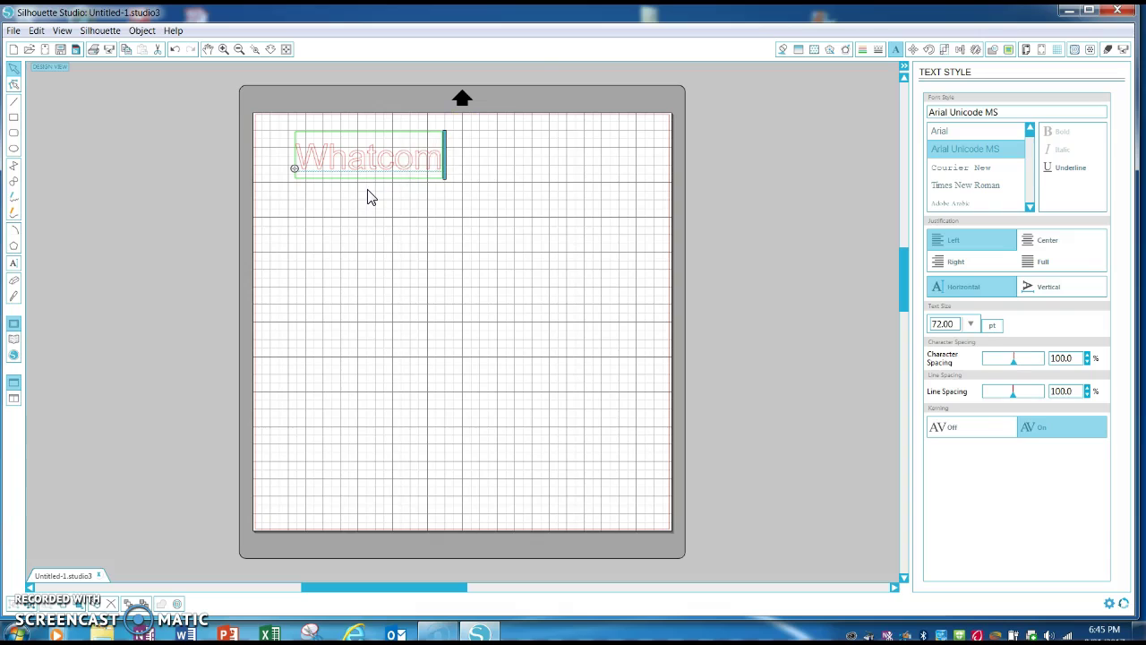
Change the font of the whole "Whatcom" text to Berlin Sans FB.
click(439, 161)
drag(439, 161, 299, 162)
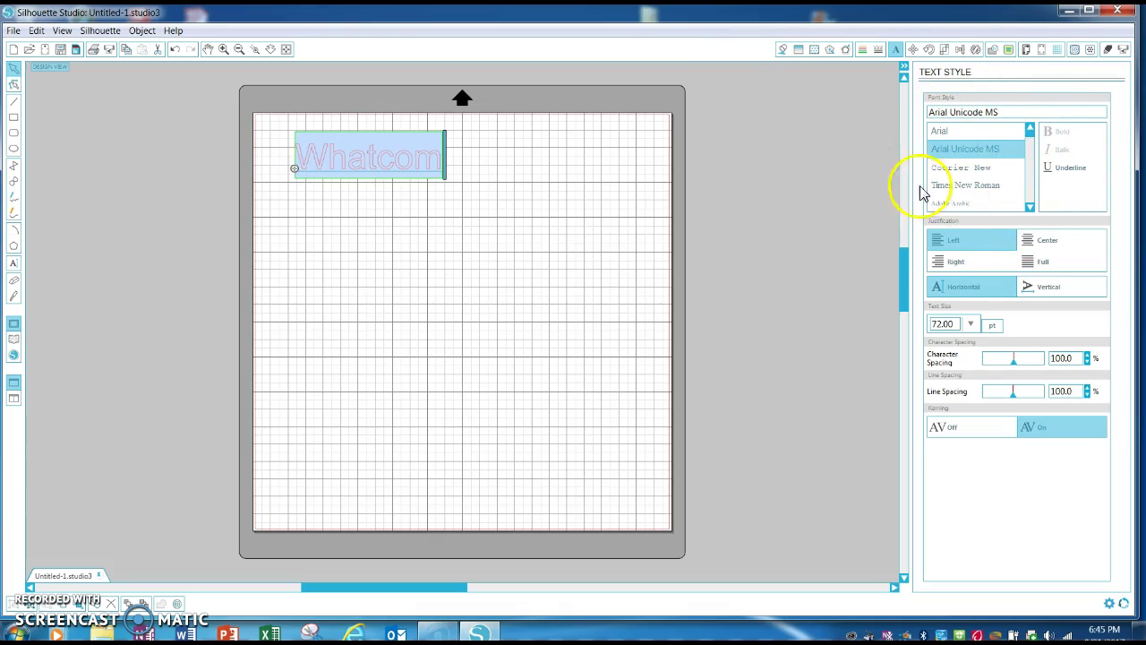
click(1030, 207)
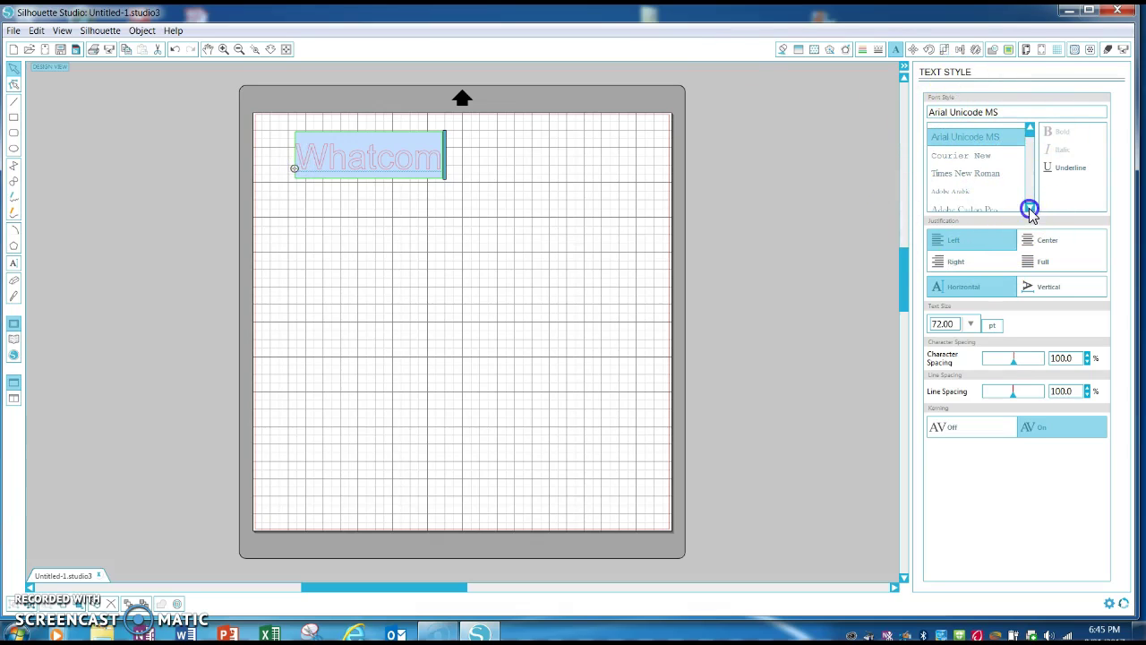
click(1030, 207)
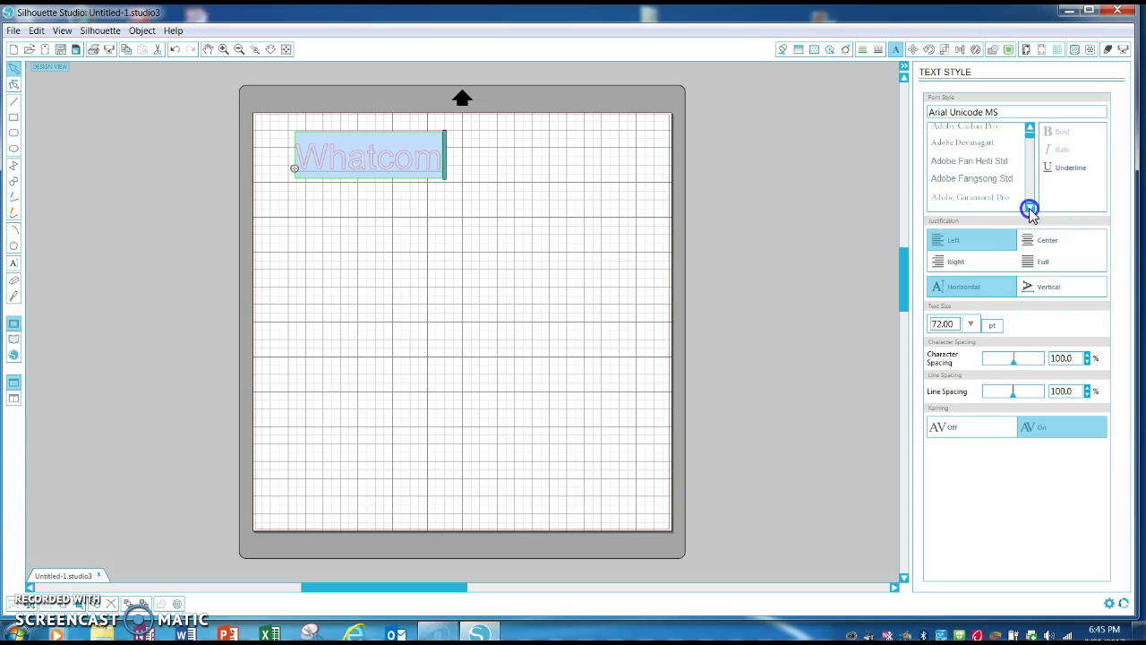
click(1030, 208)
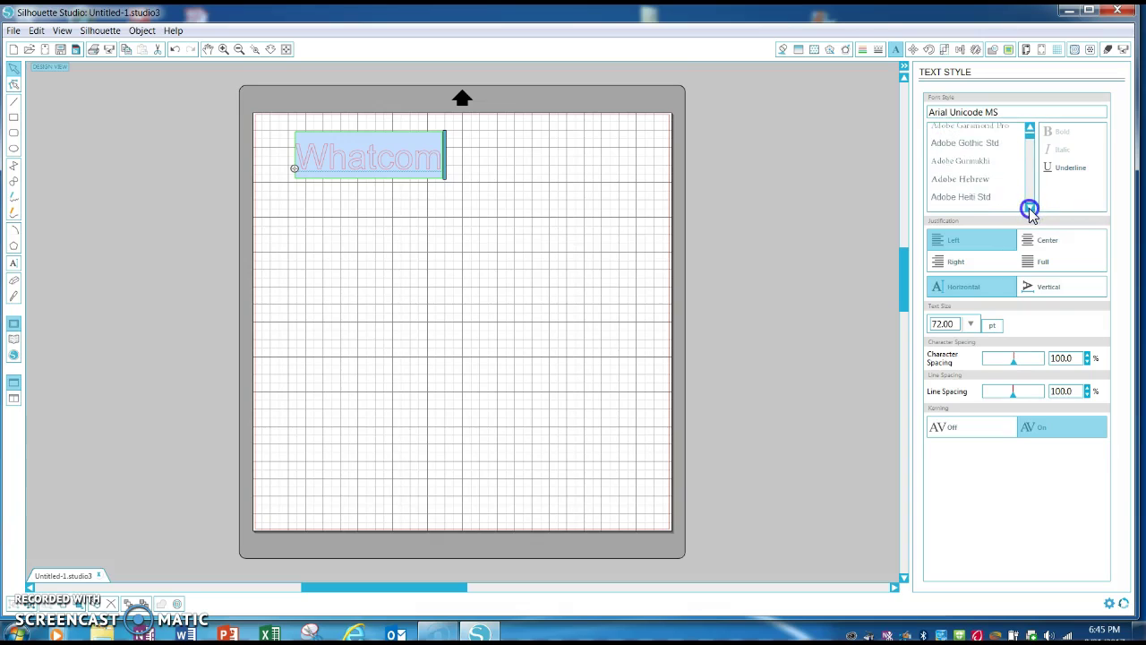
click(1030, 208)
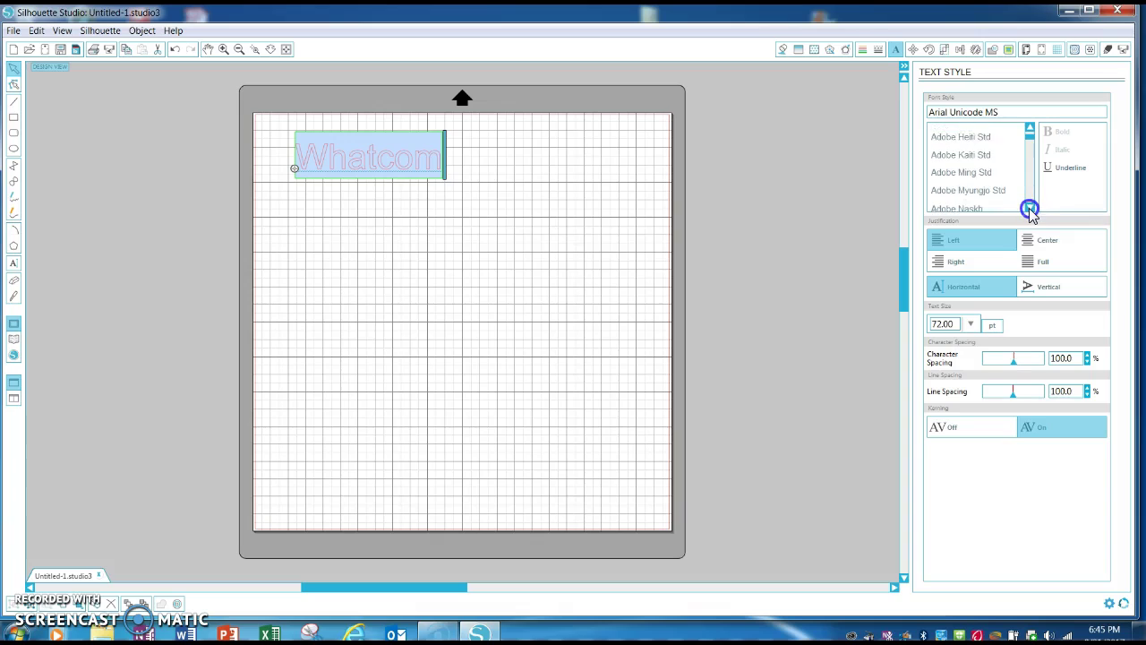
click(1030, 208)
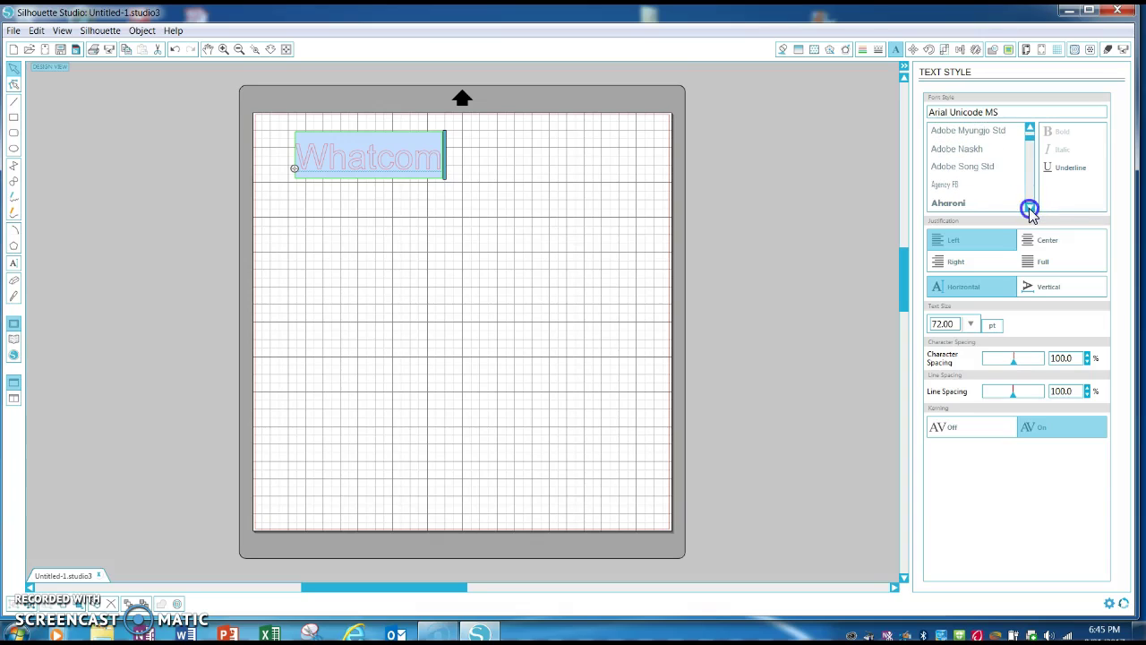
click(1030, 208)
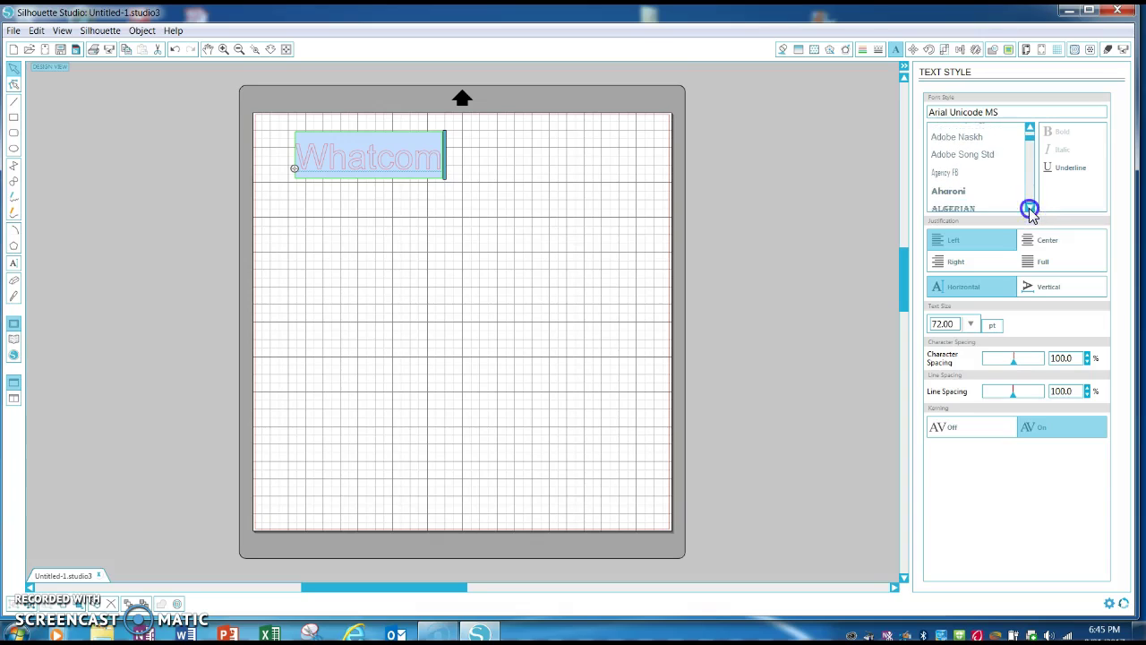
click(1030, 208)
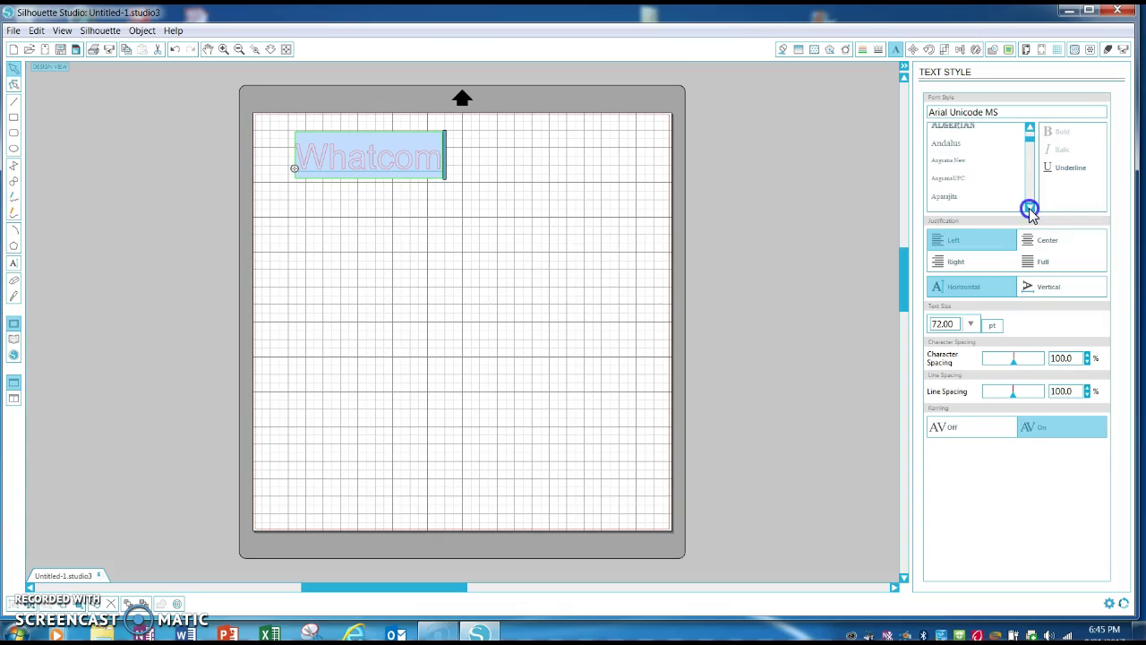
click(1030, 208)
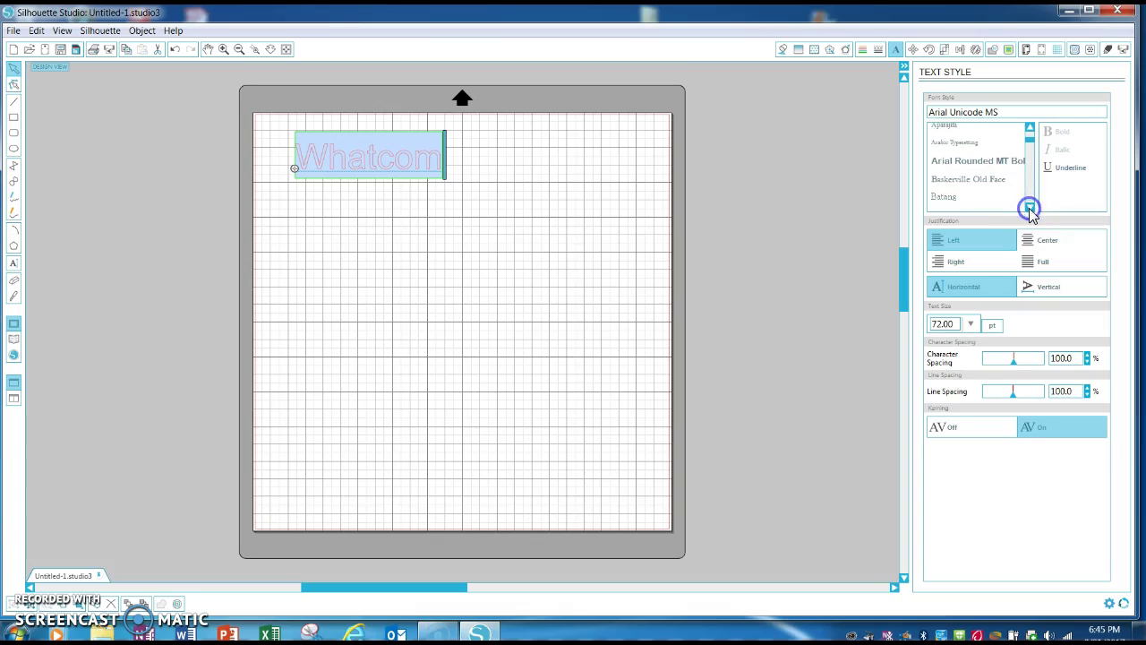
click(1030, 207)
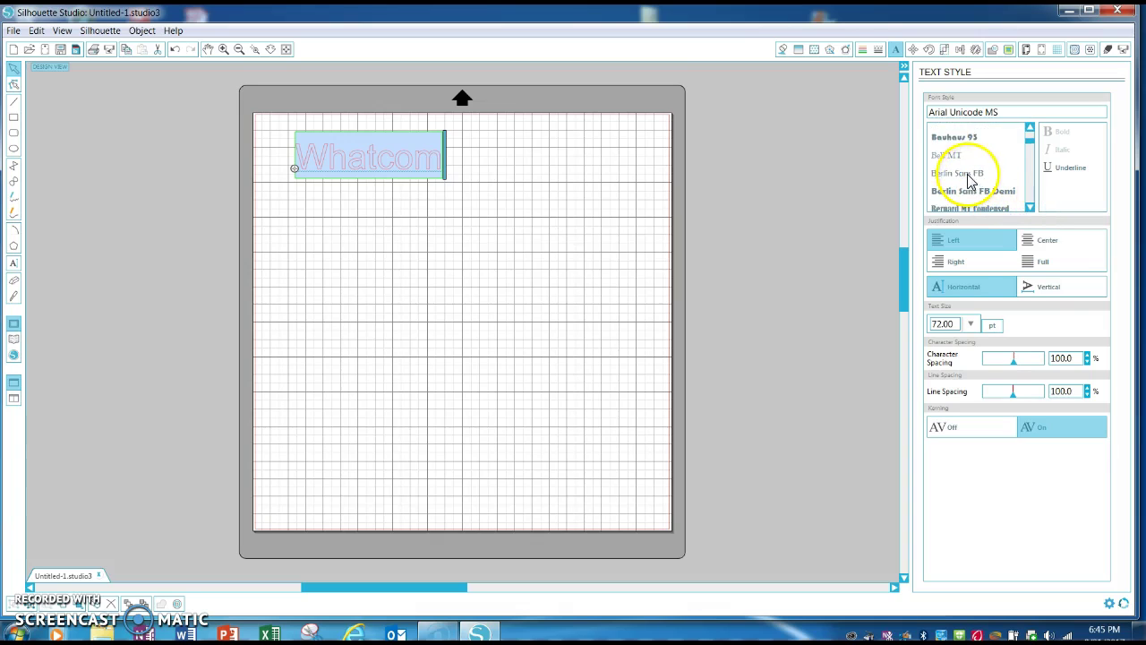
click(969, 175)
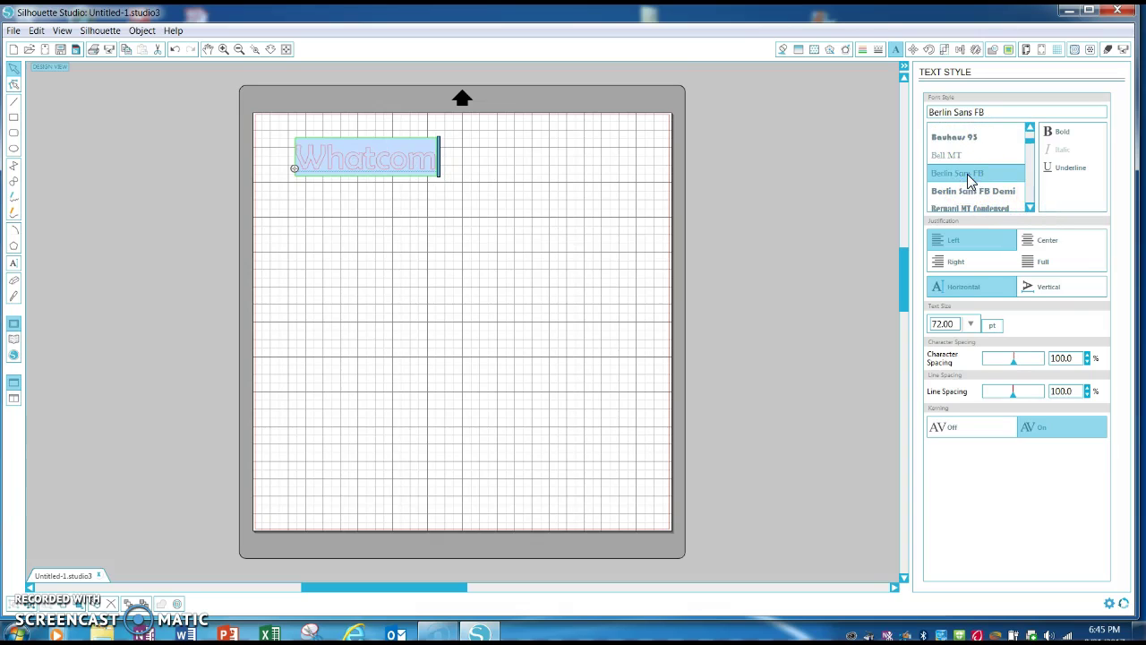
Try a text size of 144 pt on "Whatcom" and return it to 72 pt.
drag(971, 322, 940, 327)
click(972, 324)
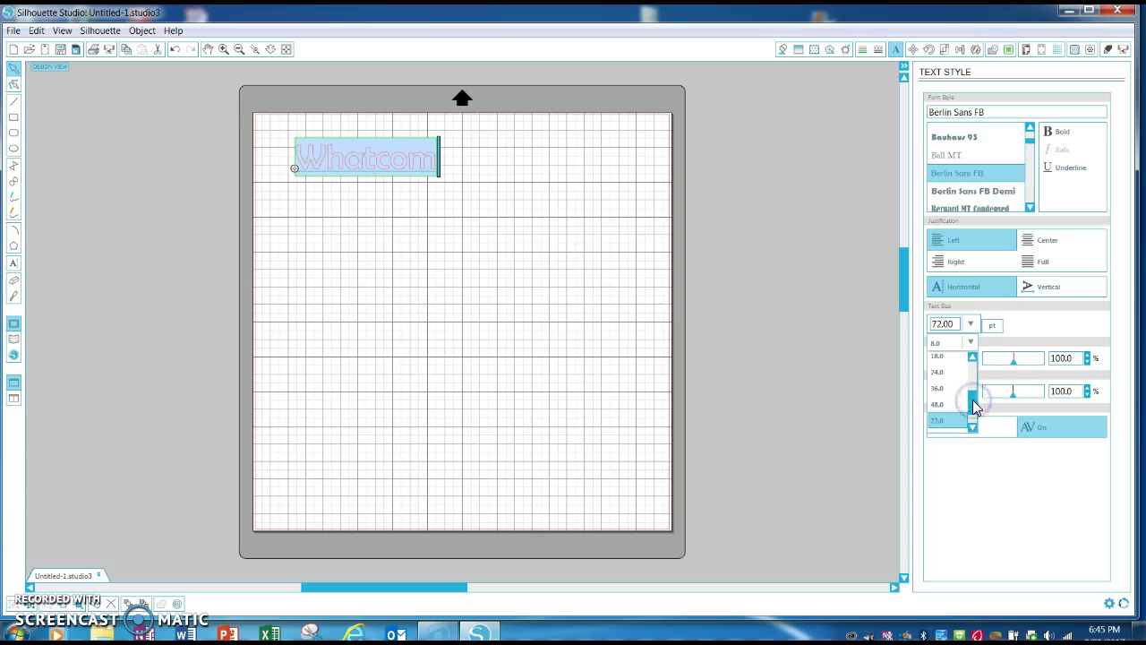
drag(975, 405, 969, 394)
click(945, 414)
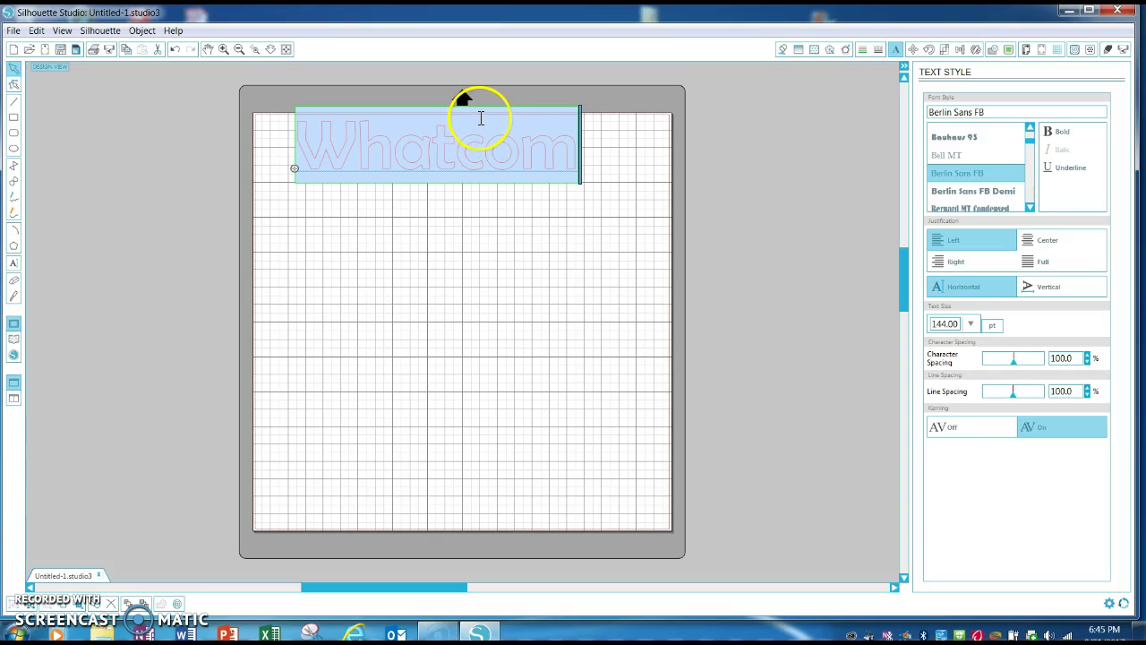
click(970, 325)
click(942, 390)
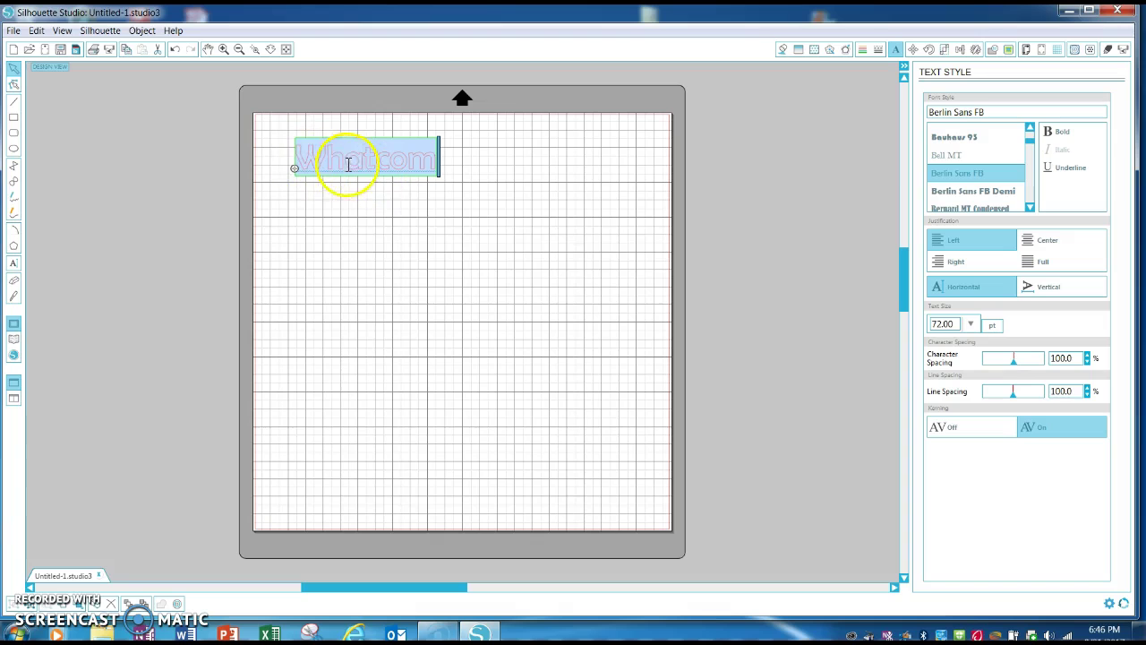
click(385, 254)
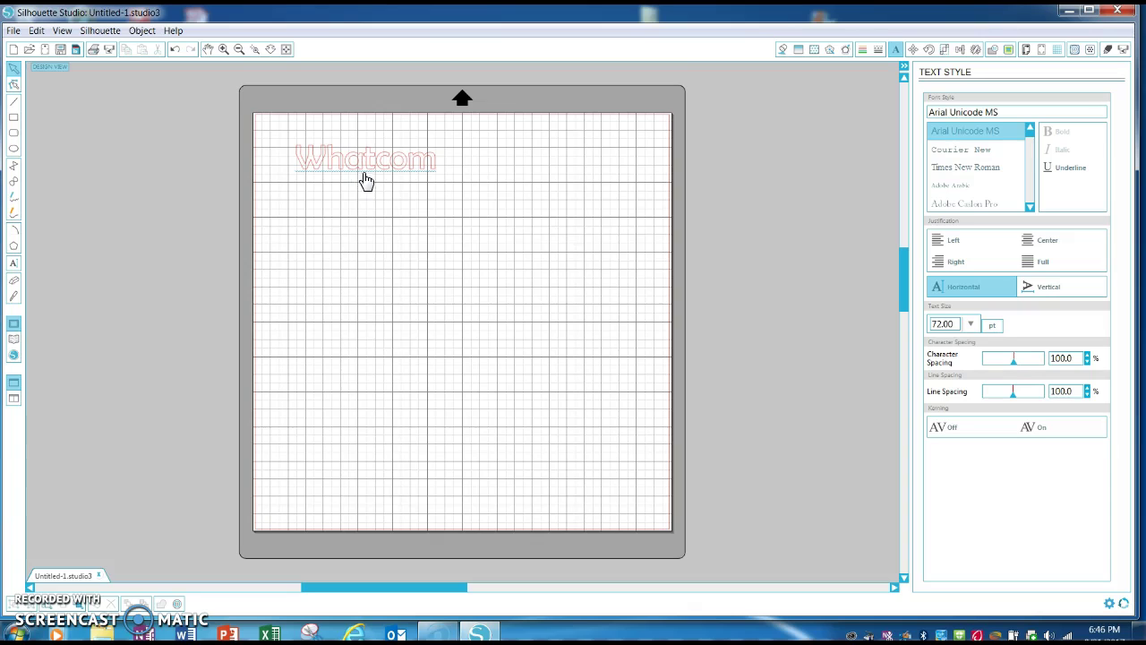
Draw a rounded rectangle about 5.5 by 1.8 in around the "Whatcom" text.
click(14, 134)
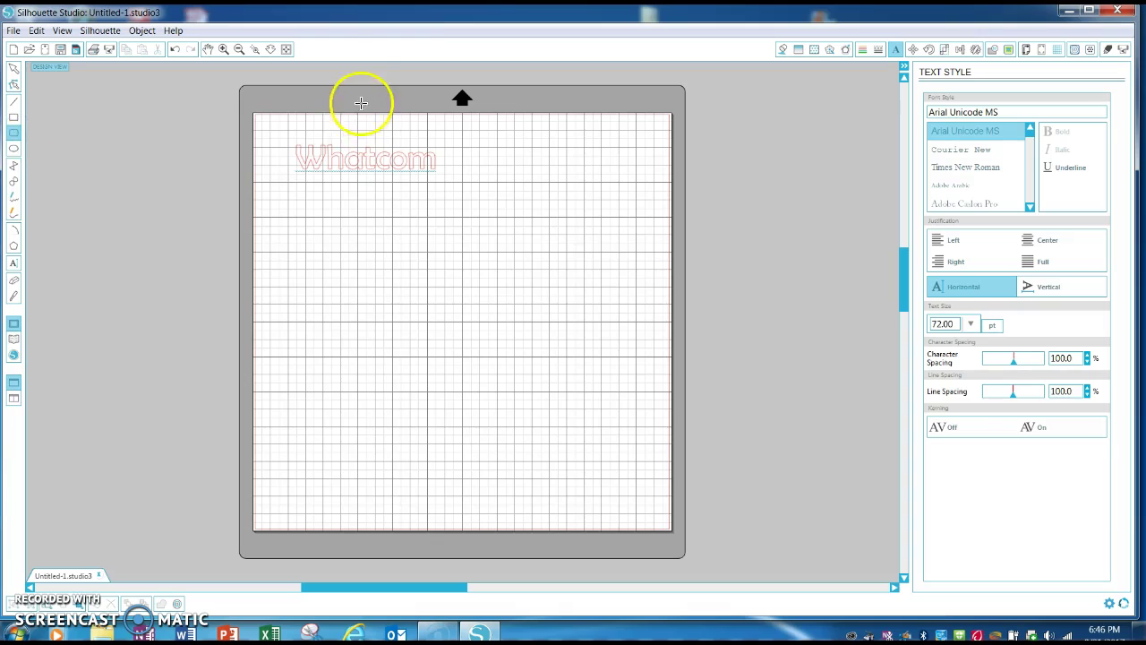
mouse_move(274, 125)
mouse_down()
mouse_move(414, 120)
mouse_move(463, 153)
mouse_move(466, 193)
mouse_up()
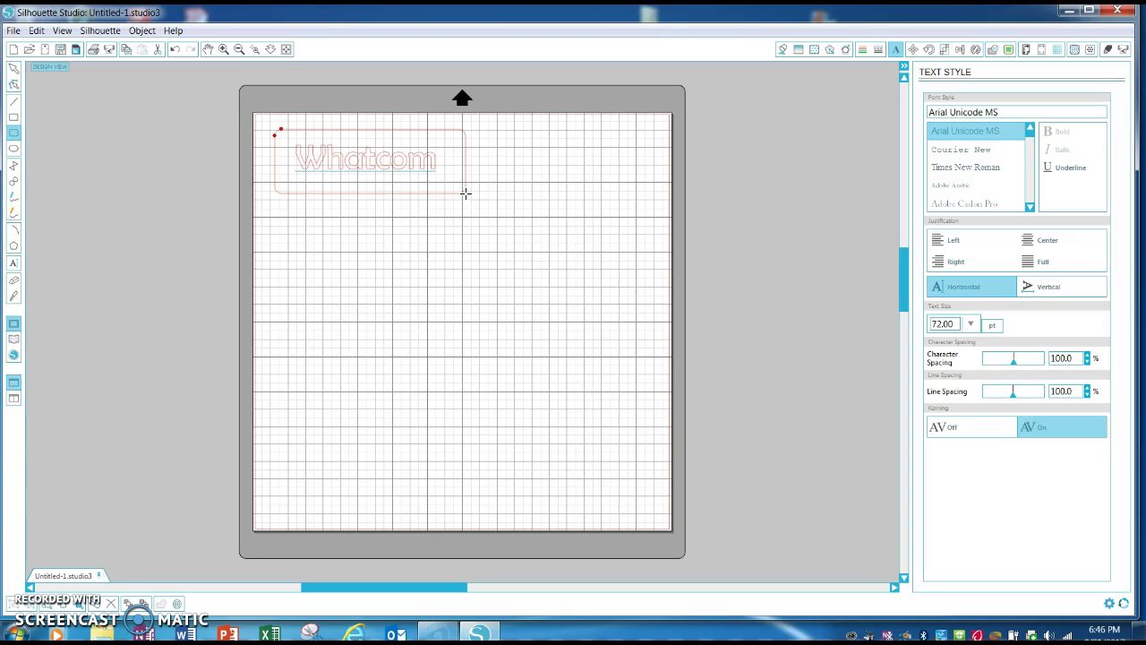
click(543, 202)
drag(548, 207, 562, 232)
key(Delete)
click(81, 141)
Align the "Whatcom" text and the rounded rectangle on their horizontal centers and vertical middles, leaving nothing selected.
click(15, 66)
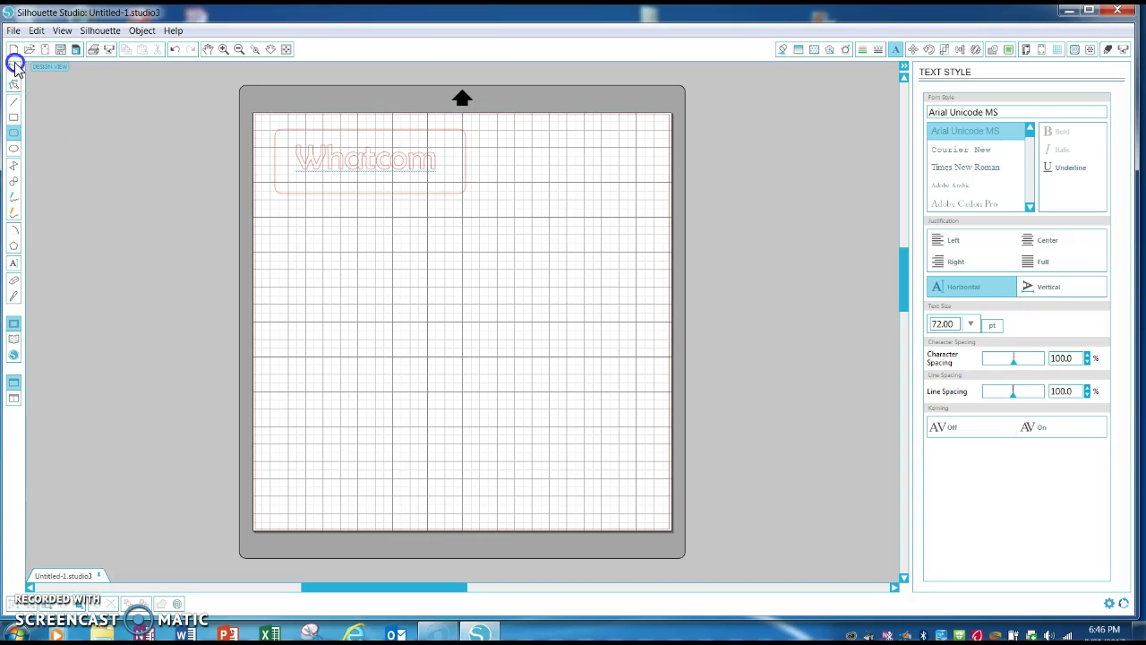
click(350, 168)
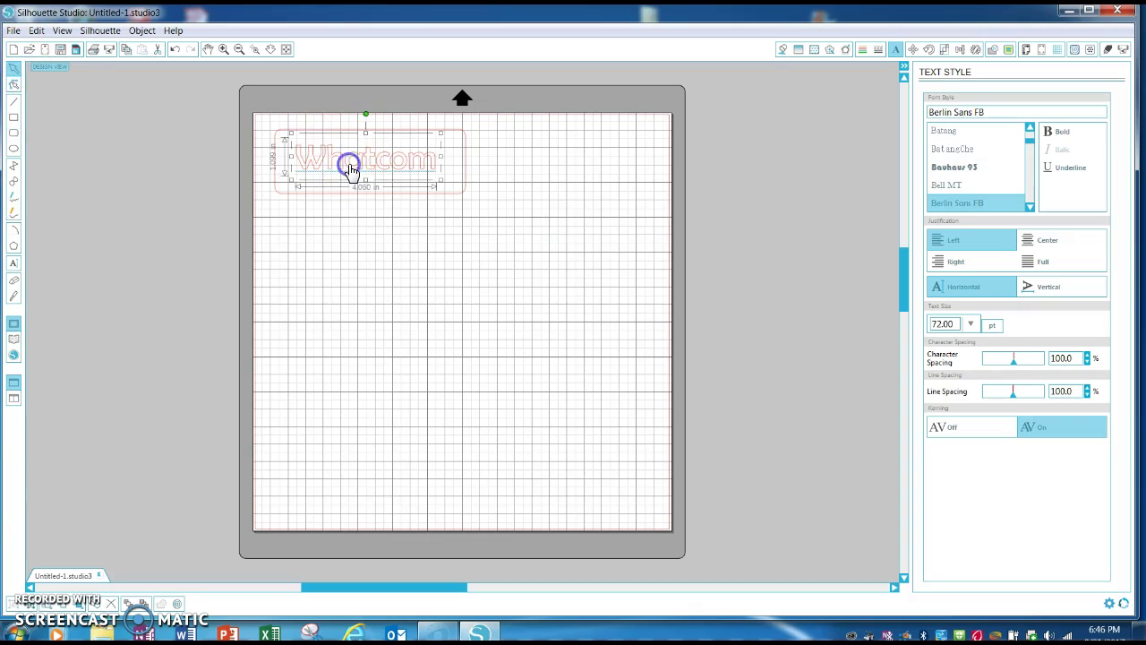
click(455, 134)
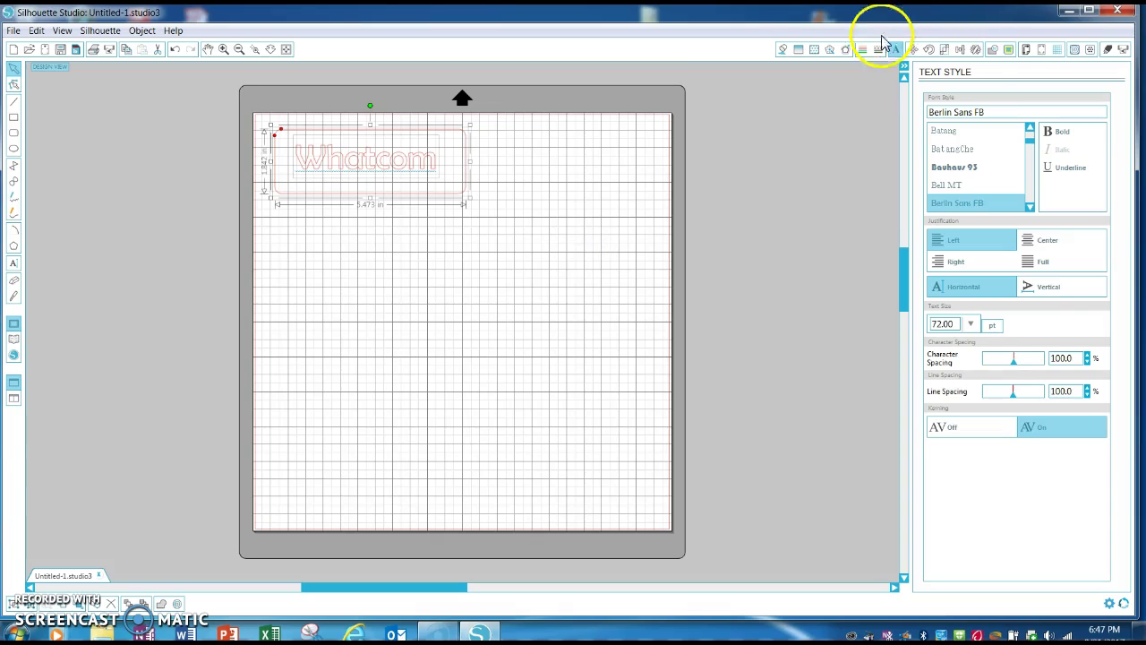
click(960, 50)
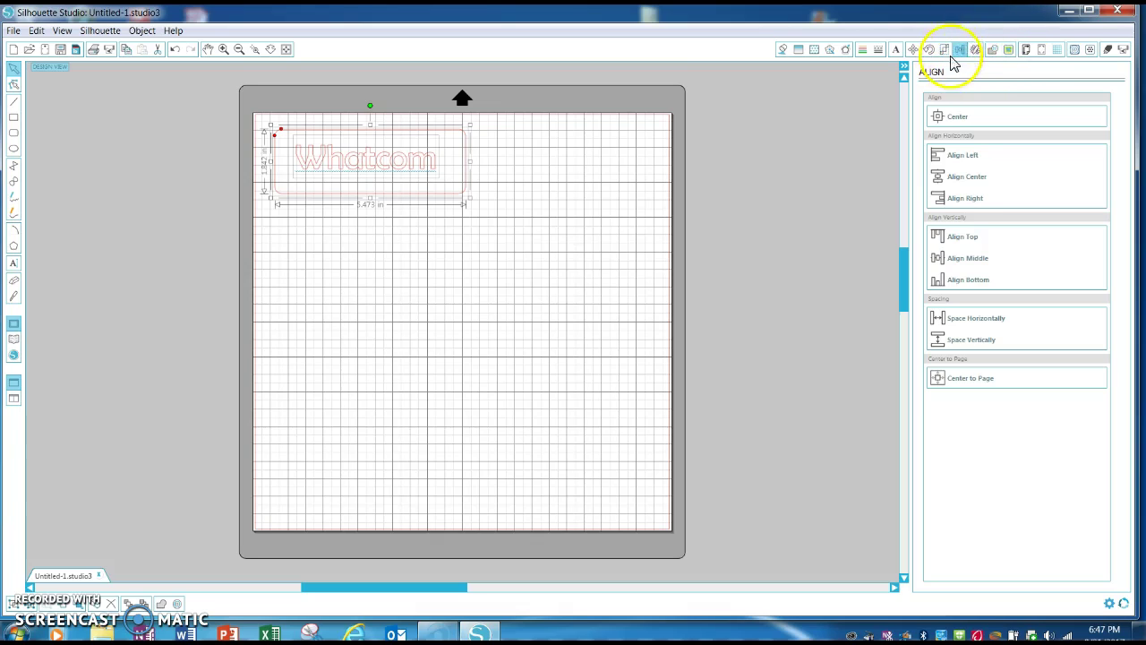
click(967, 184)
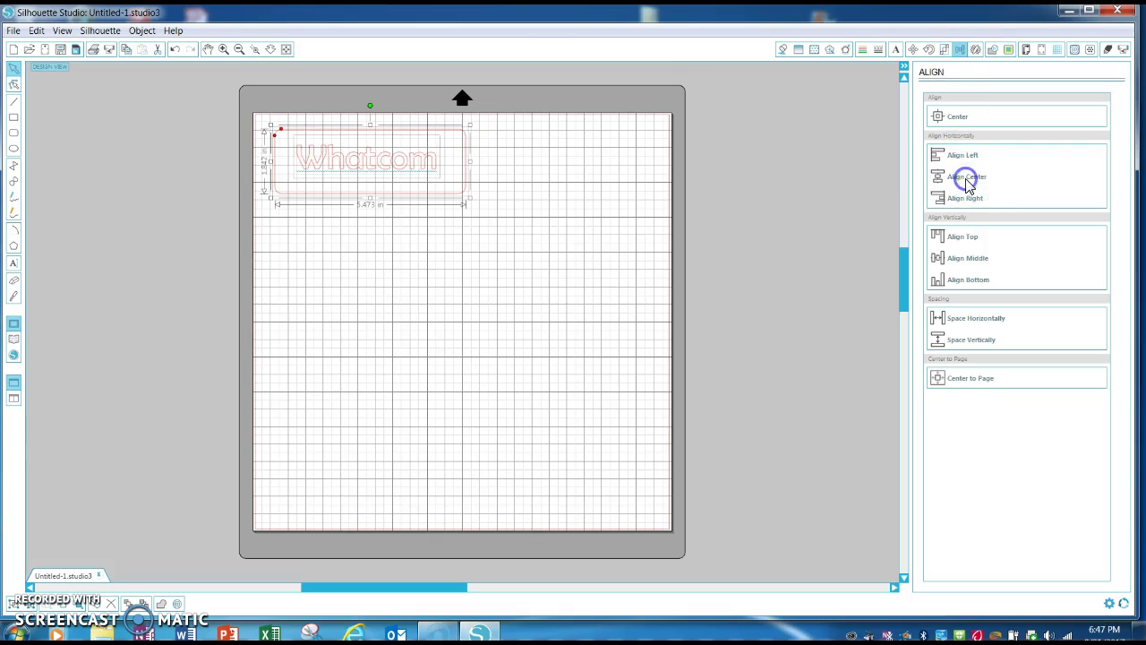
click(967, 258)
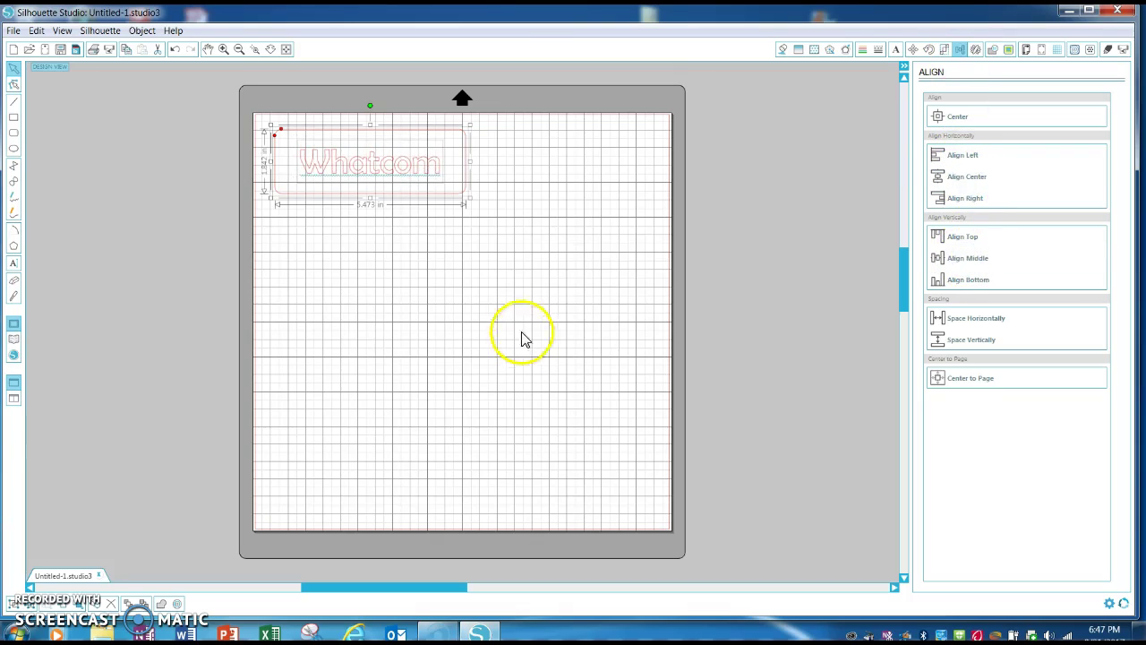
click(516, 293)
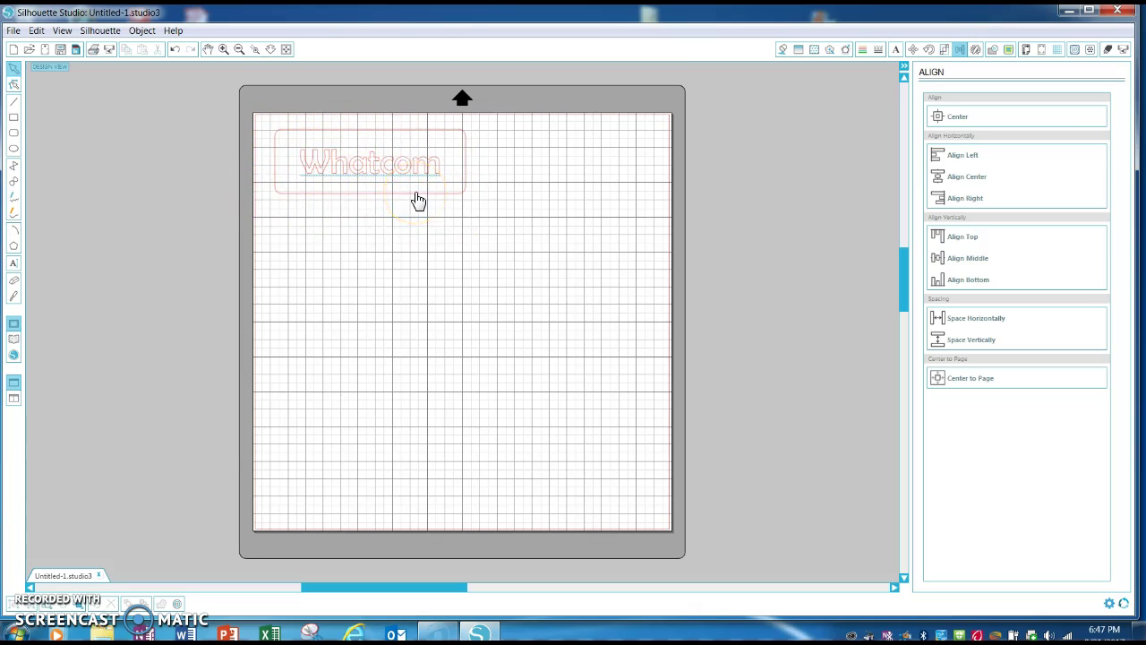
click(419, 252)
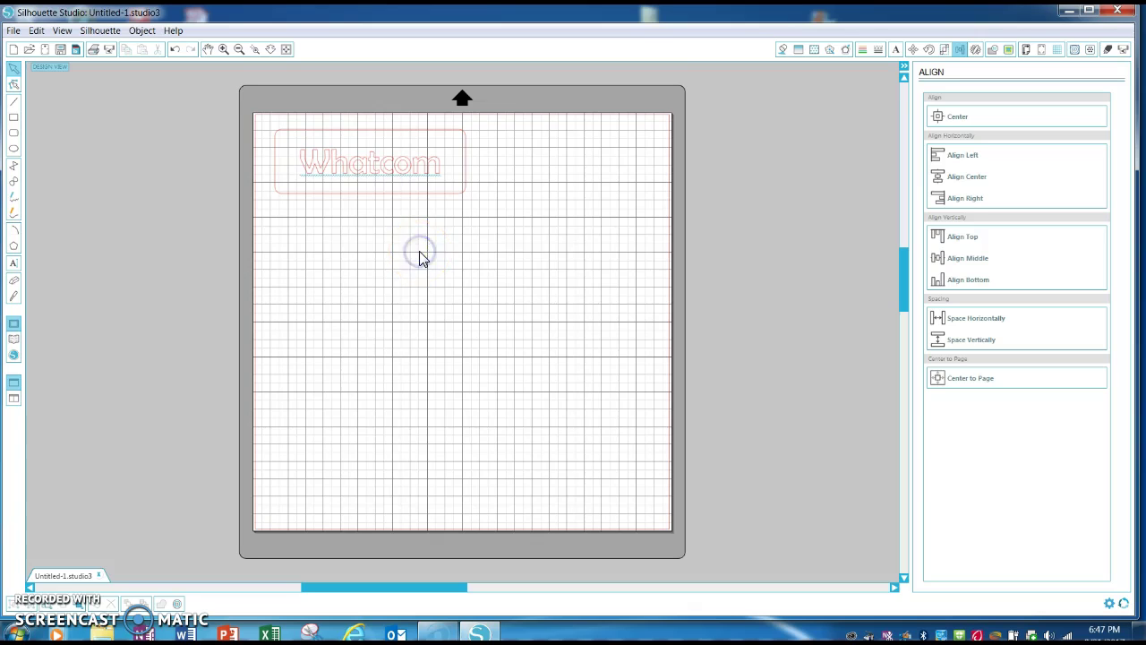